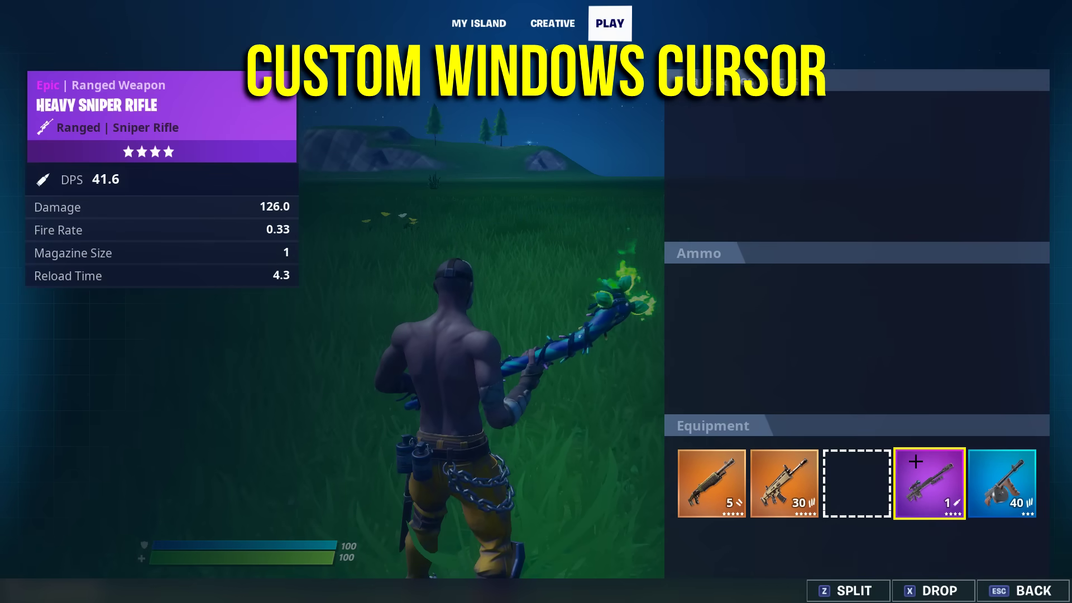
Drag the Heavy Sniper Rifle into the empty slot, then bring up the Start quick-links menu on the desktop.
{"action": "left_click_drag", "start_coordinate": [983, 469], "coordinate": [930, 482]}
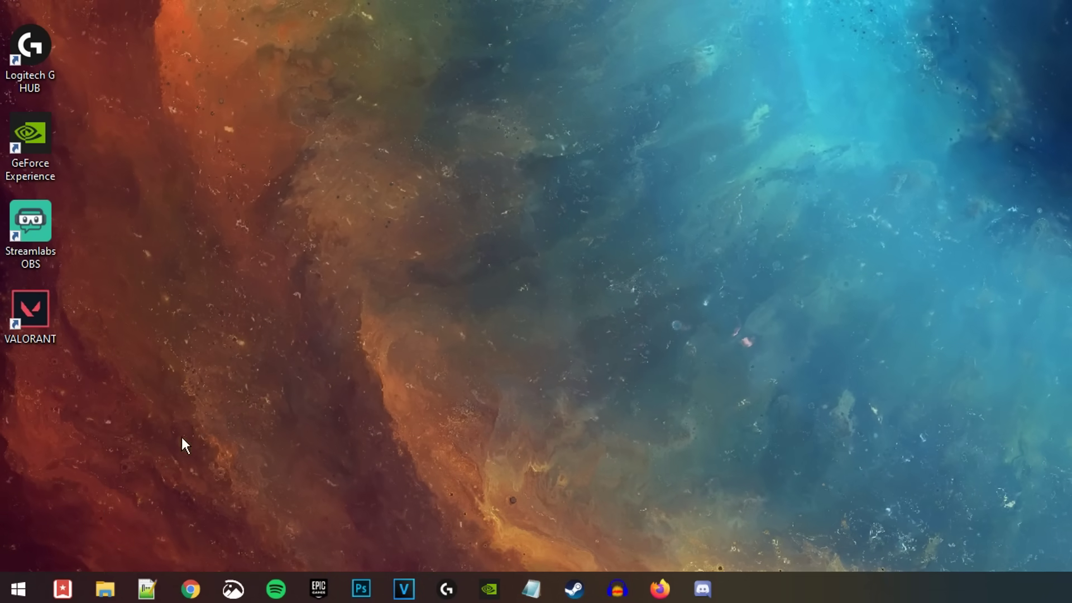
{"action": "right_click", "coordinate": [18, 584]}
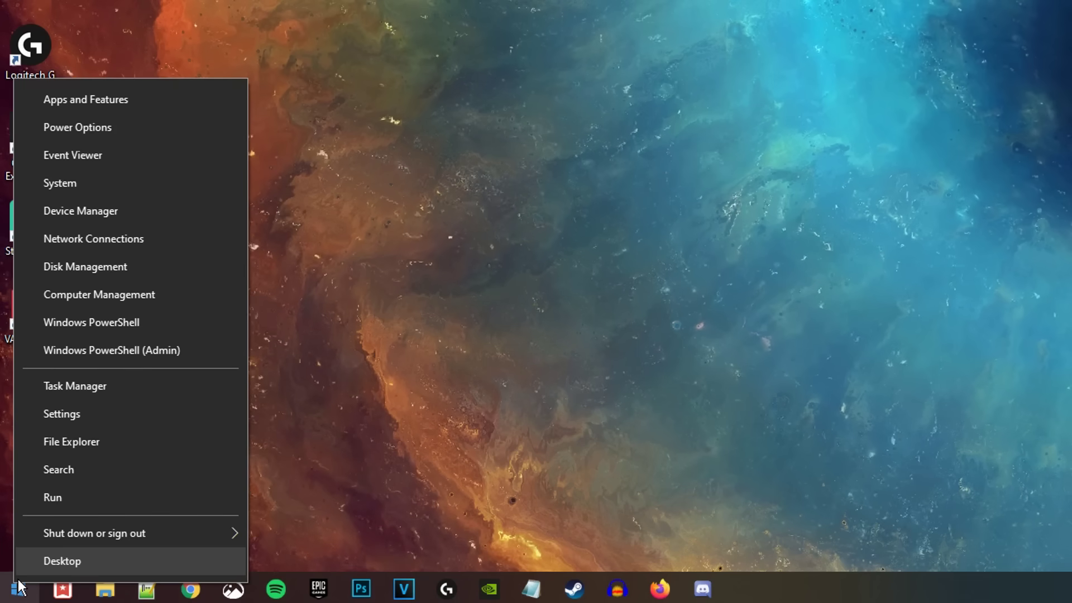
Open Settings from the quick-links menu and search 'mouse' to reach Mouse settings.
{"action": "left_click", "coordinate": [131, 413]}
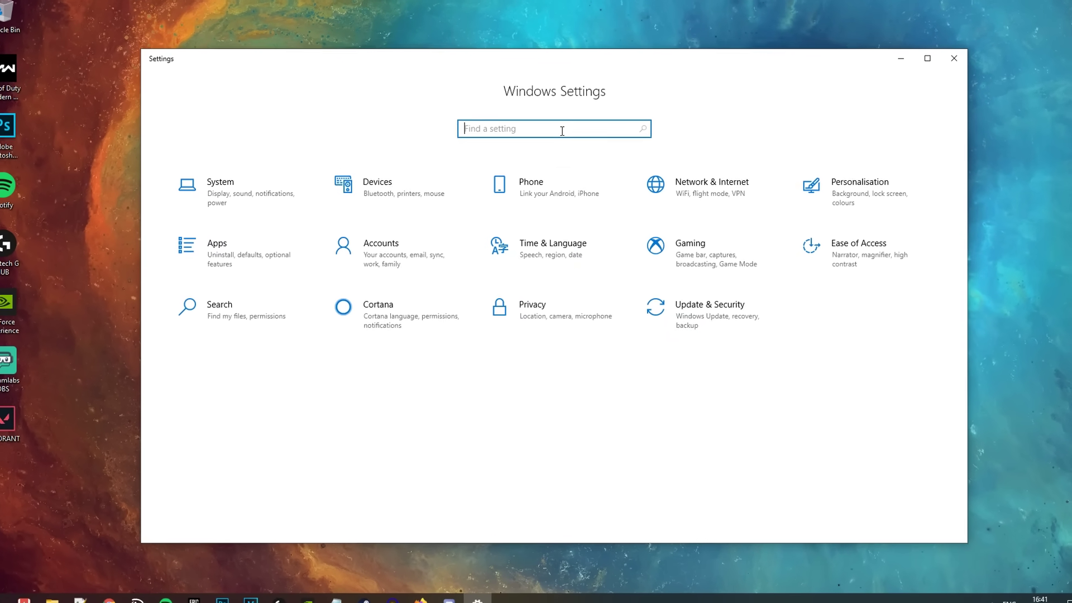
{"action": "type", "text": "mouse"}
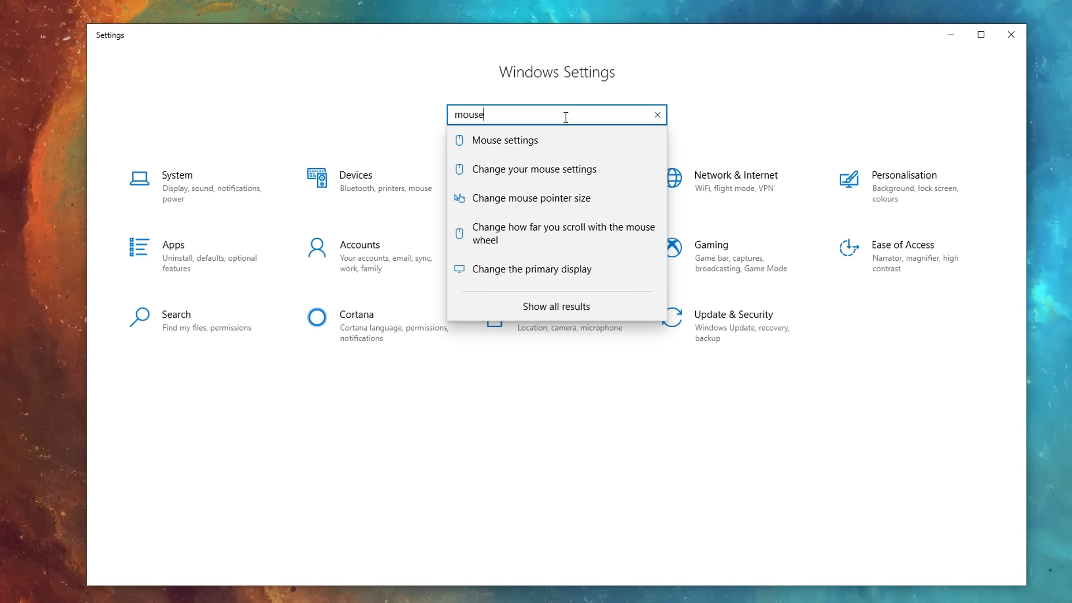
{"action": "left_click", "coordinate": [548, 147]}
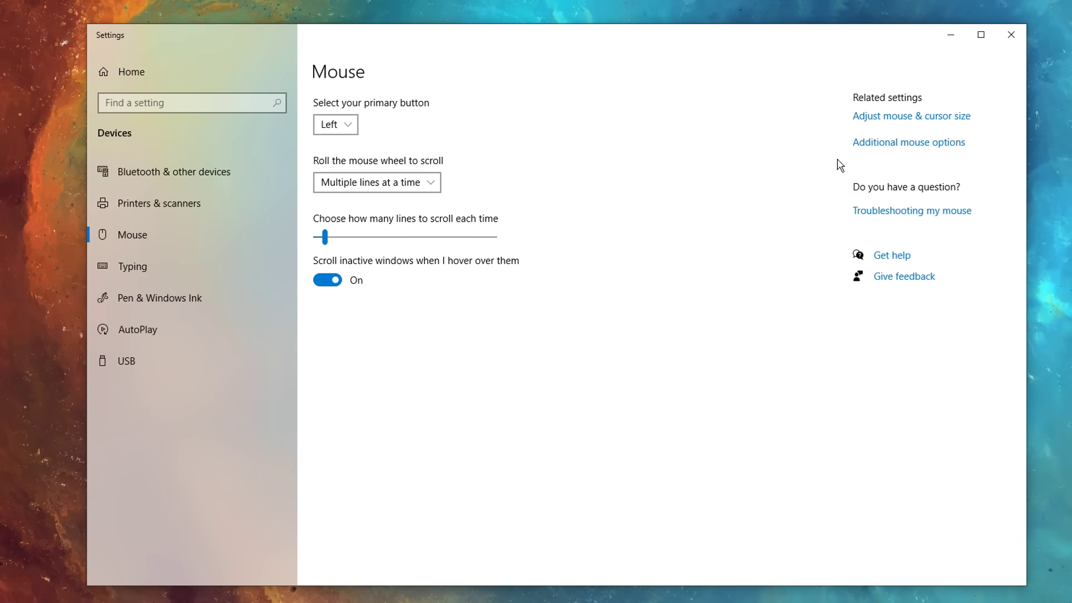
Open Mouse Properties on its Pointers tab and browse for a new Normal Select cursor.
{"action": "left_click", "coordinate": [923, 144]}
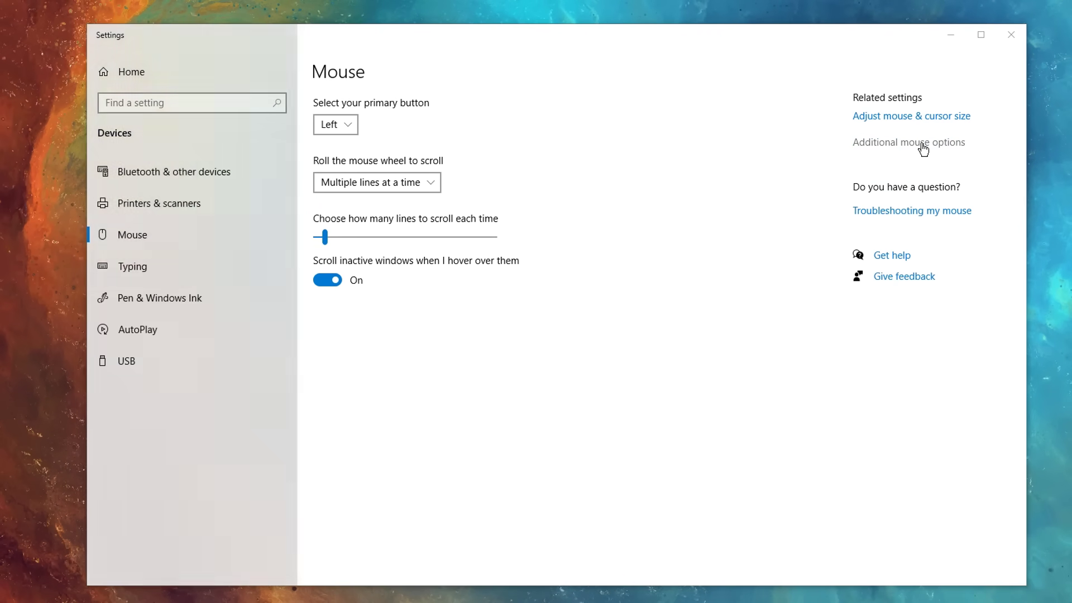
{"action": "left_click_drag", "start_coordinate": [677, 98], "coordinate": [725, 101]}
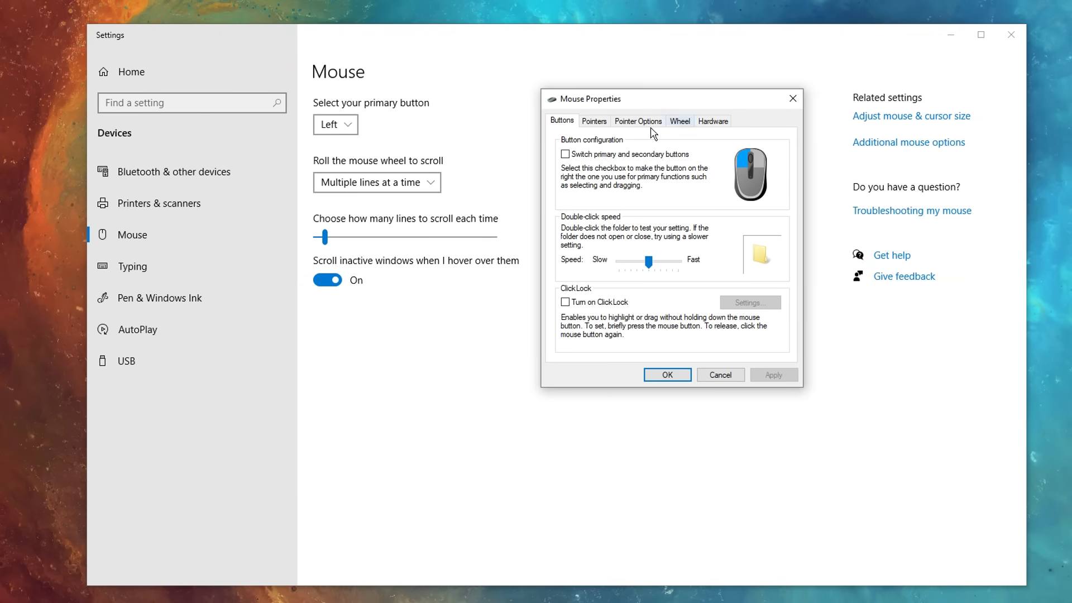
{"action": "left_click", "coordinate": [596, 123]}
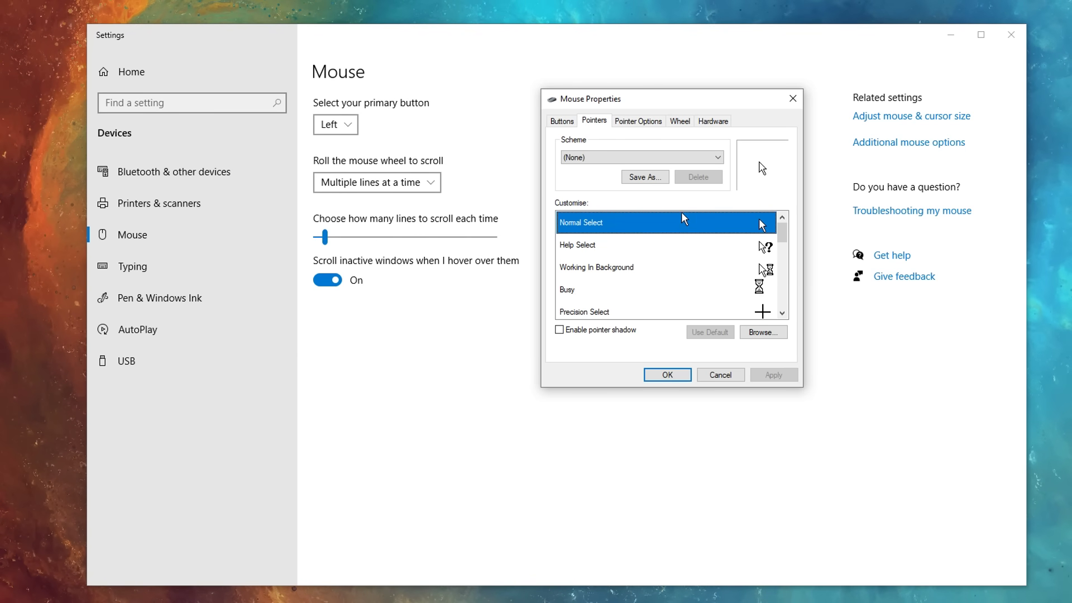
{"action": "scroll", "coordinate": [758, 274], "scroll_direction": "down", "scroll_amount": 3}
{"action": "scroll", "coordinate": [751, 265], "scroll_direction": "up", "scroll_amount": 3}
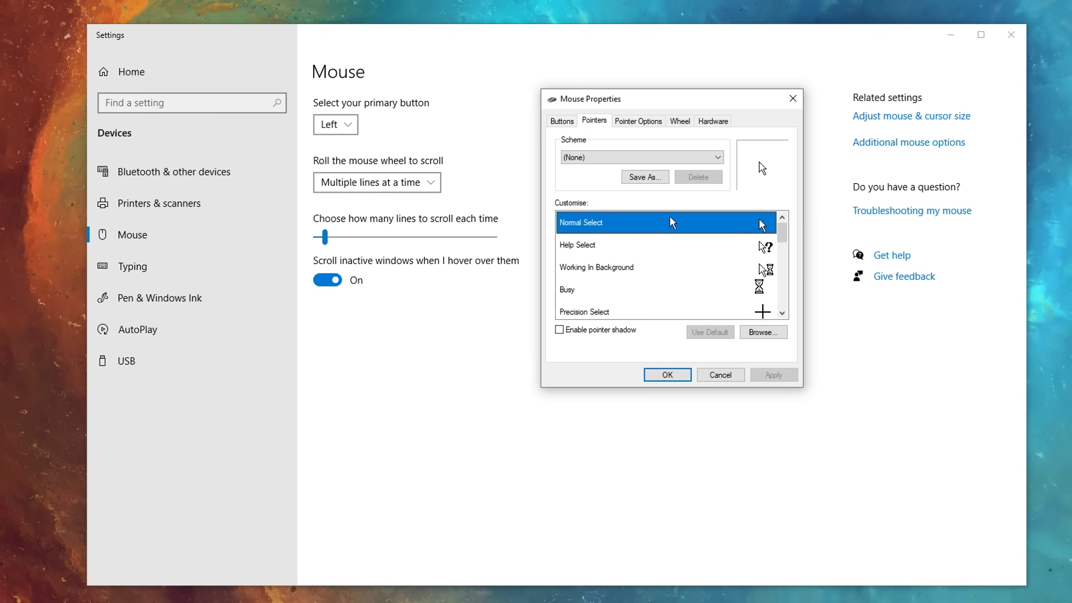
{"action": "left_click", "coordinate": [761, 333]}
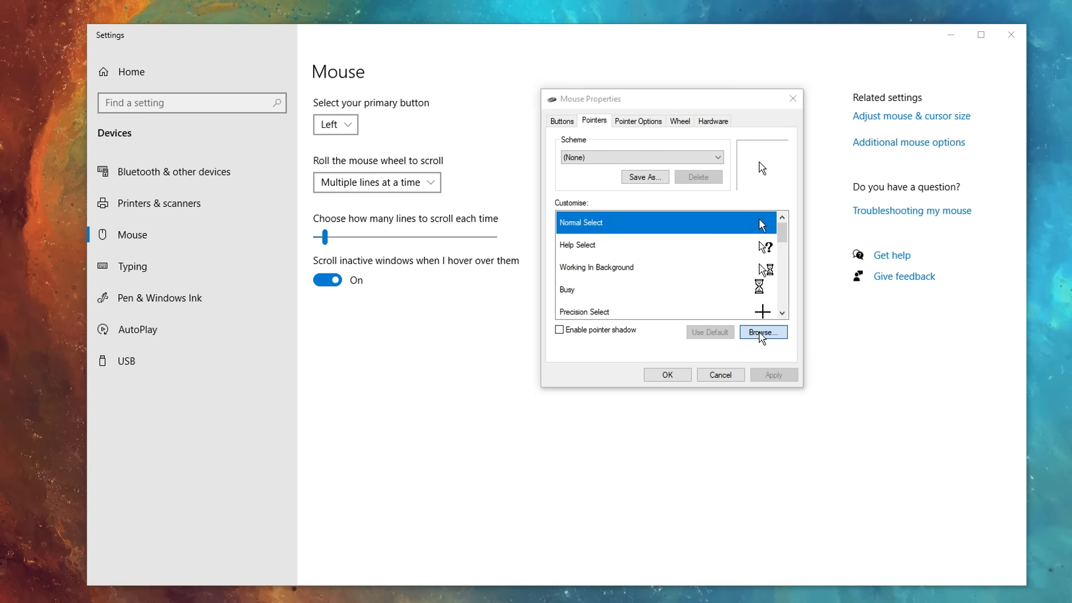
Pick the crosshair file cross_il.cur in the Cursors folder and open it.
{"action": "left_click_drag", "start_coordinate": [709, 127], "coordinate": [693, 130]}
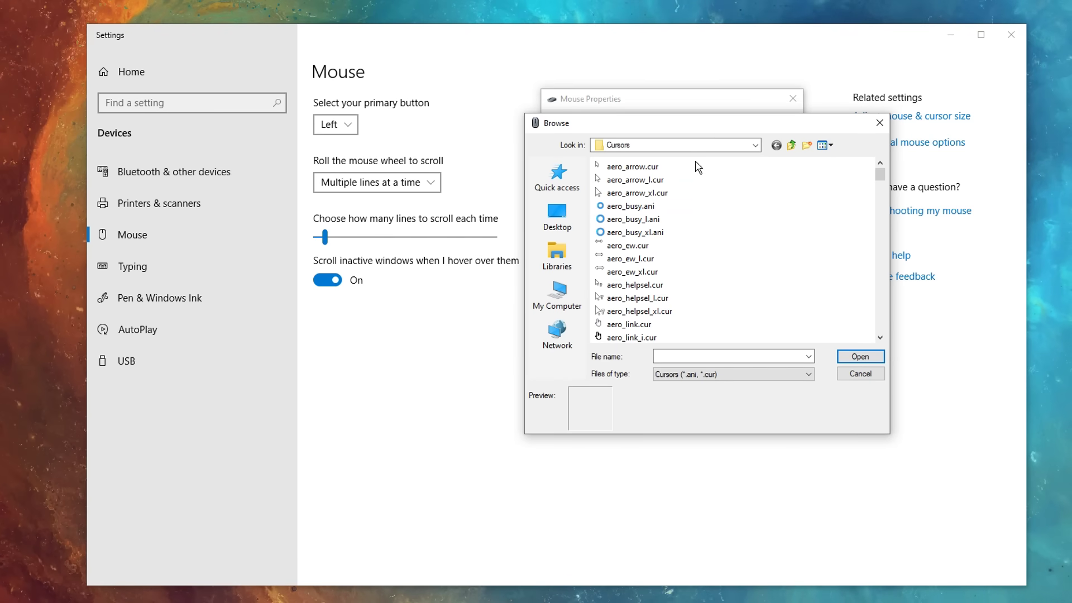
{"action": "scroll", "coordinate": [691, 226], "scroll_direction": "down", "scroll_amount": 5}
{"action": "scroll", "coordinate": [692, 226], "scroll_direction": "down", "scroll_amount": 10}
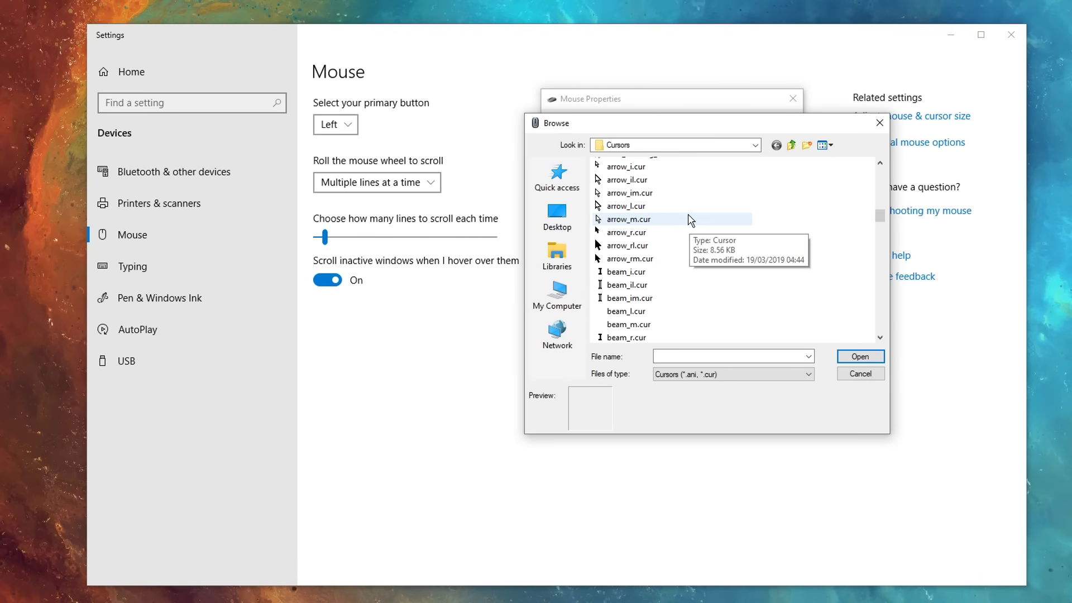
{"action": "key", "text": "c"}
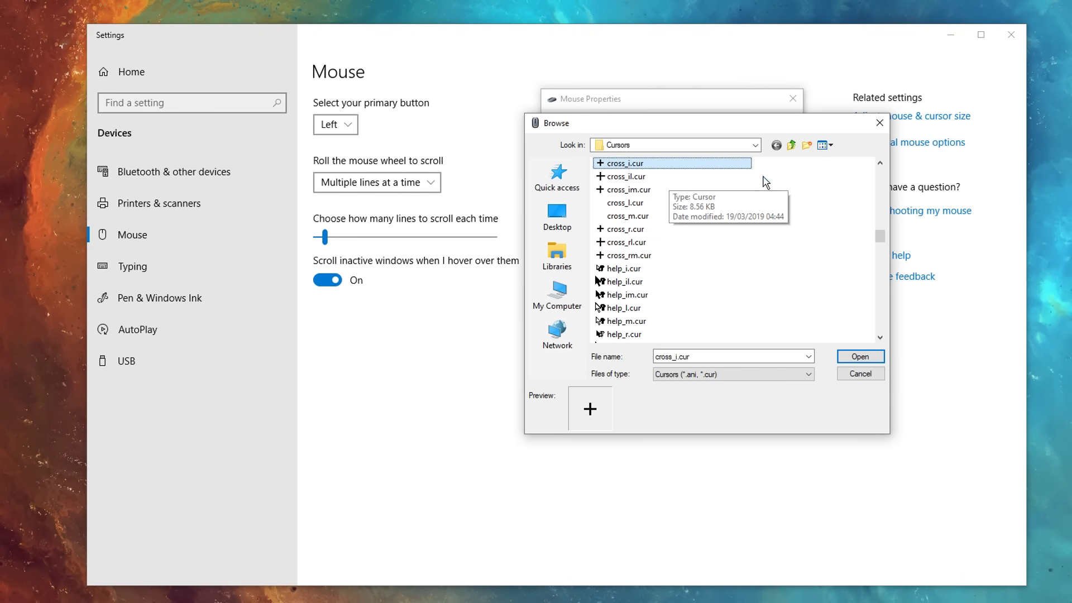
{"action": "scroll", "coordinate": [787, 215], "scroll_direction": "up", "scroll_amount": 3}
{"action": "scroll", "coordinate": [786, 212], "scroll_direction": "down", "scroll_amount": 3}
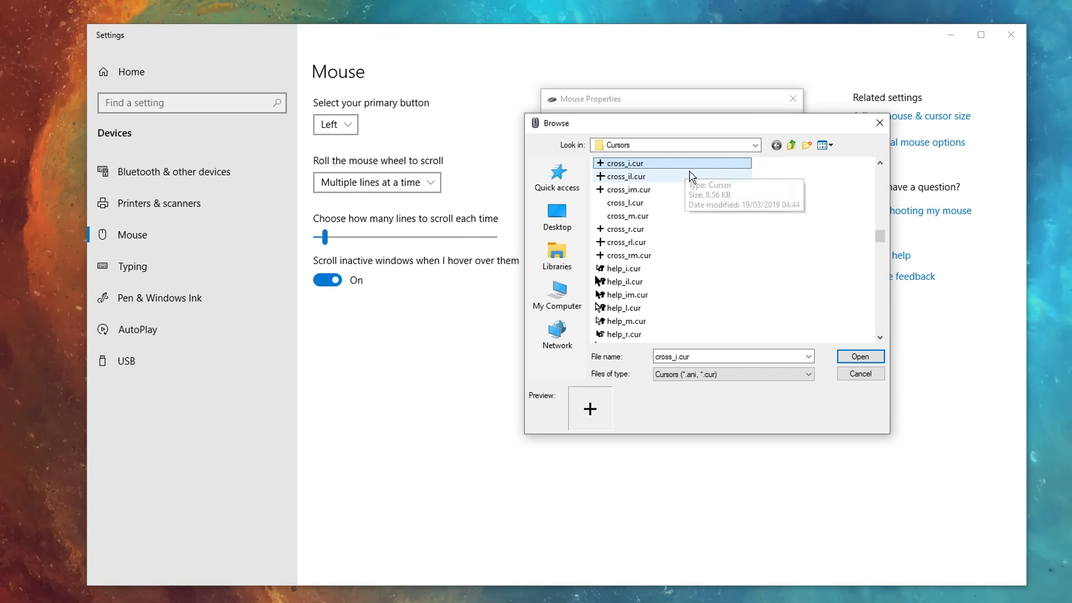
{"action": "left_click", "coordinate": [668, 182]}
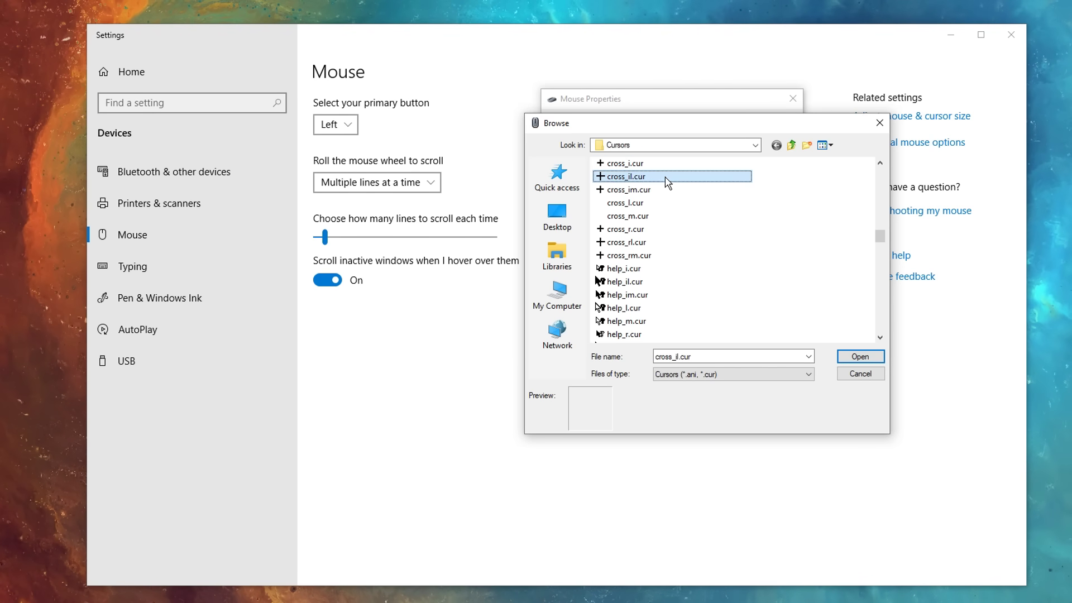
{"action": "left_click", "coordinate": [862, 358]}
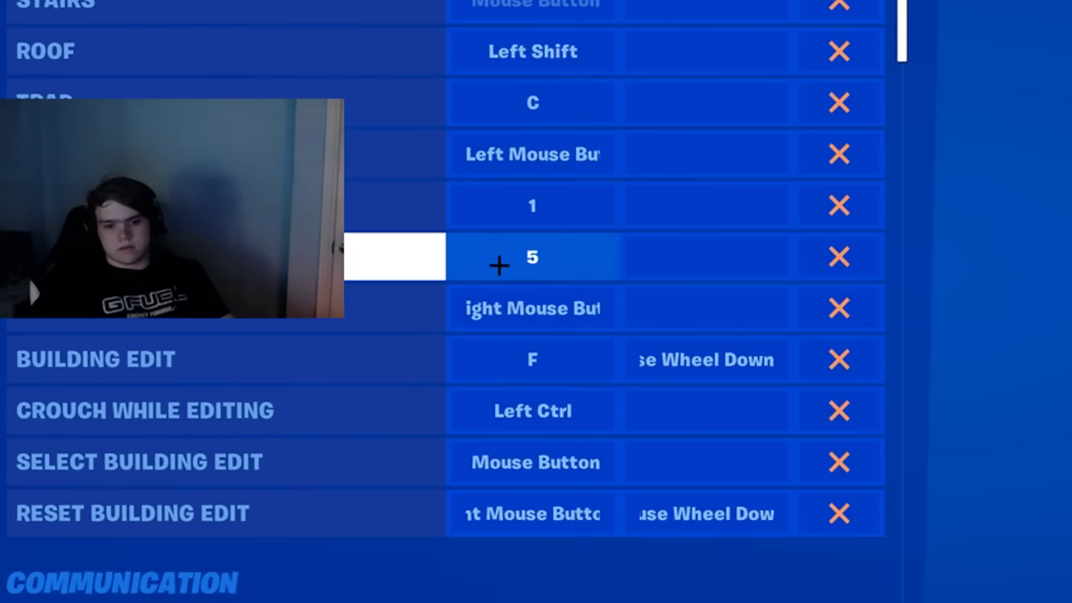
{"action": "scroll", "coordinate": [279, 301], "scroll_direction": "down", "scroll_amount": 5}
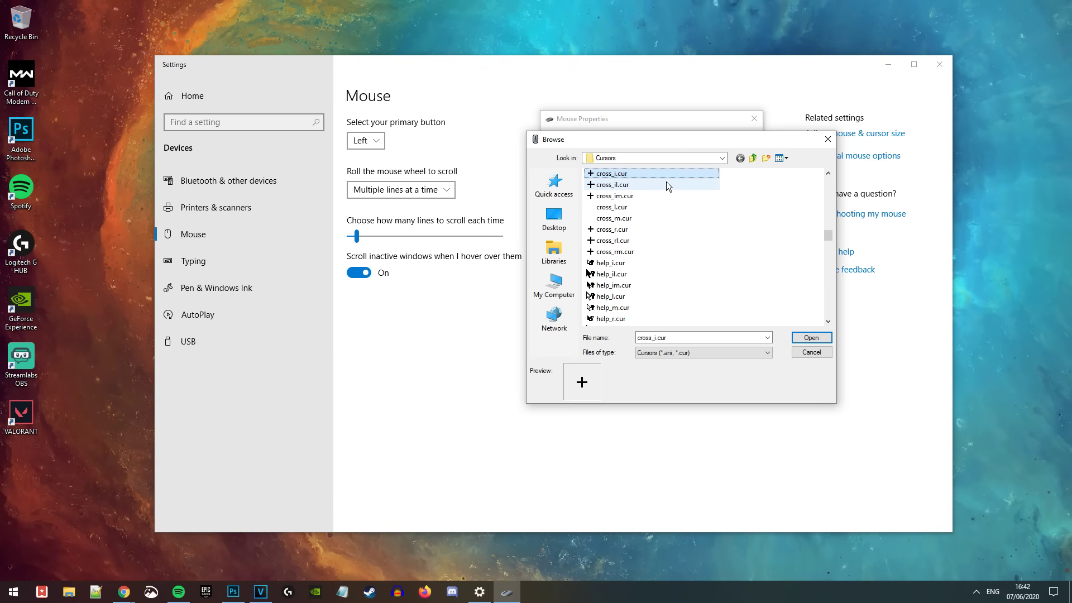
{"action": "left_click", "coordinate": [648, 185]}
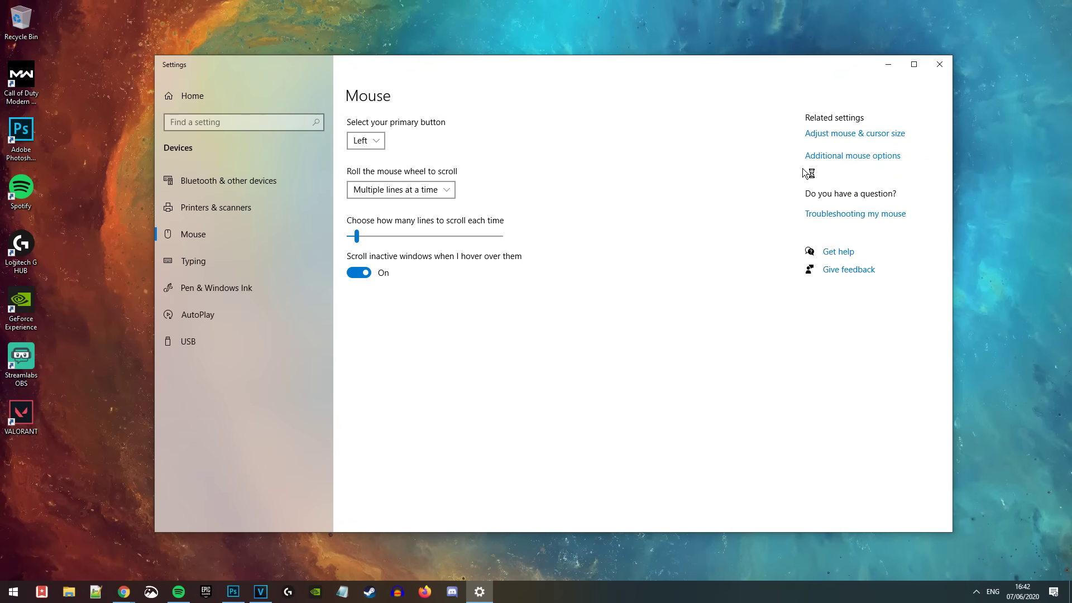
Move the Mouse Properties window aside while leaving the pointer settings for cursor.cc.
{"action": "left_click_drag", "start_coordinate": [210, 57], "coordinate": [701, 112]}
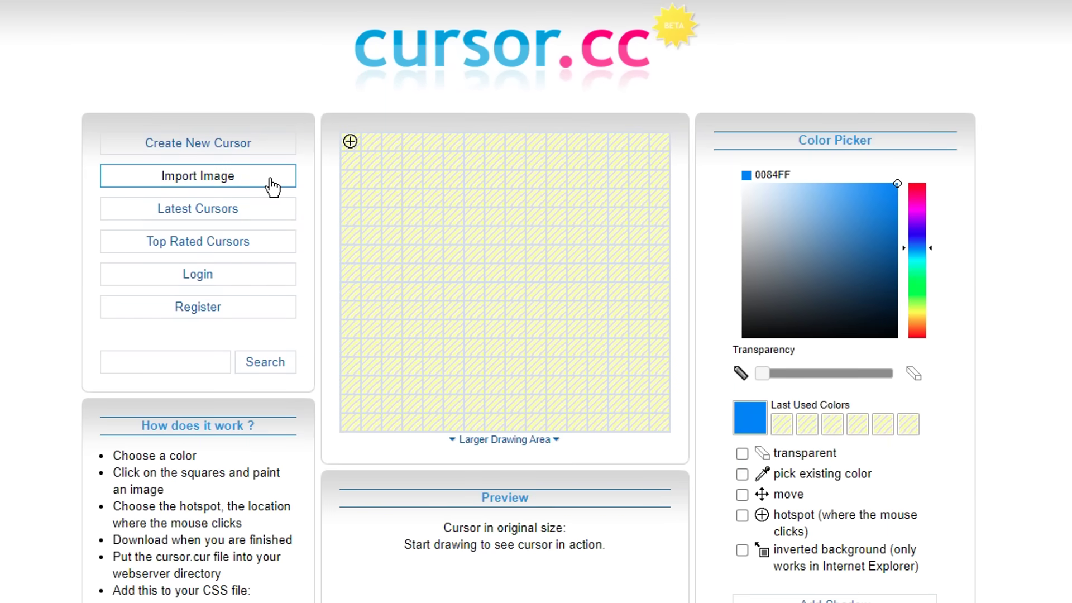
Import the cross_il.cur file into the cursor.cc editor through its image import page.
{"action": "left_click", "coordinate": [274, 186]}
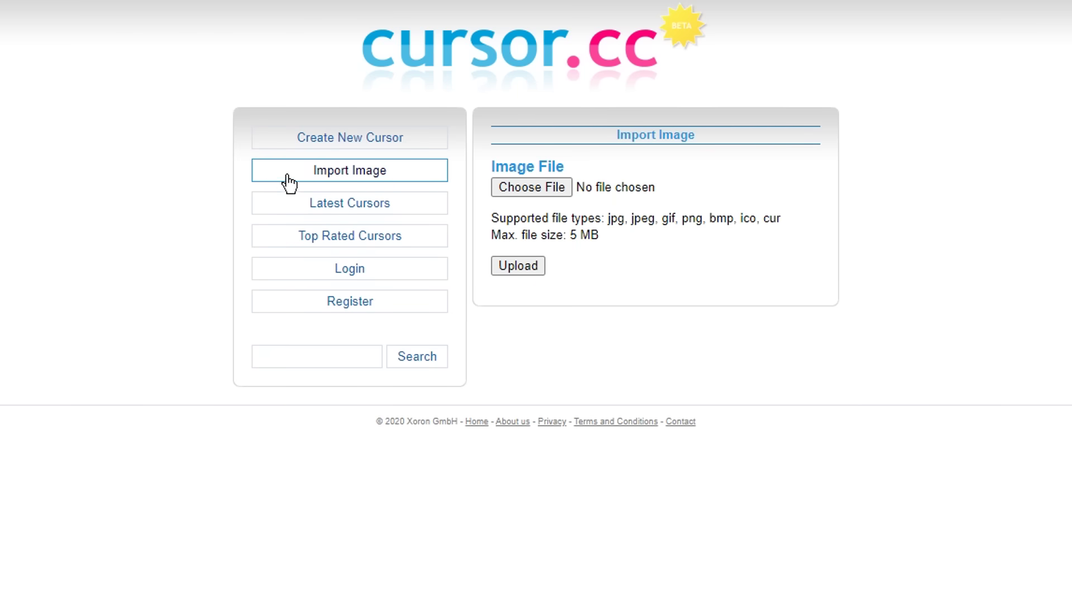
{"action": "left_click", "coordinate": [555, 189]}
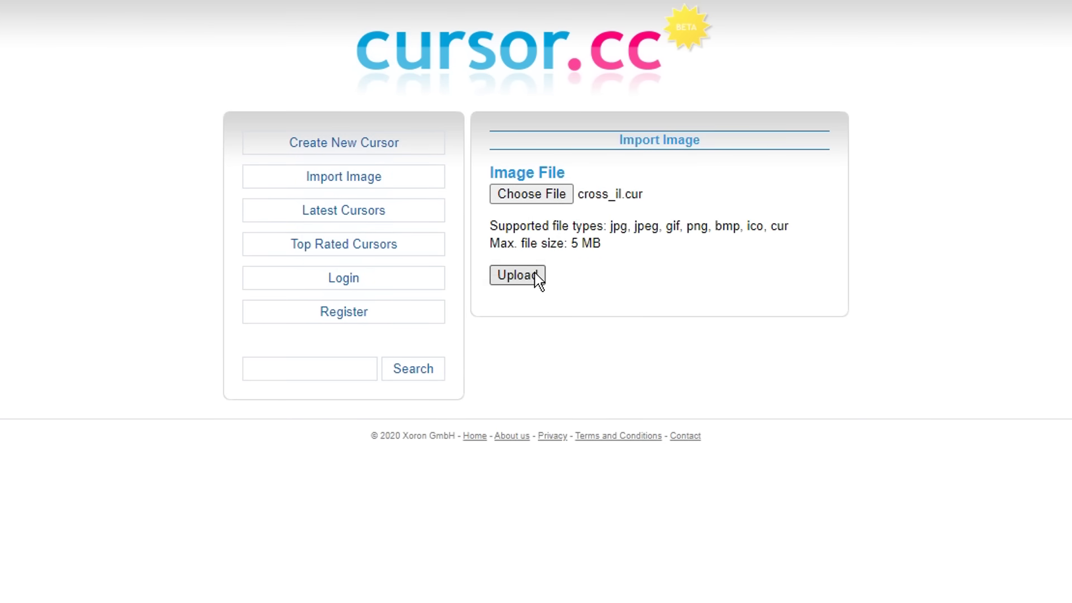
{"action": "left_click", "coordinate": [530, 276]}
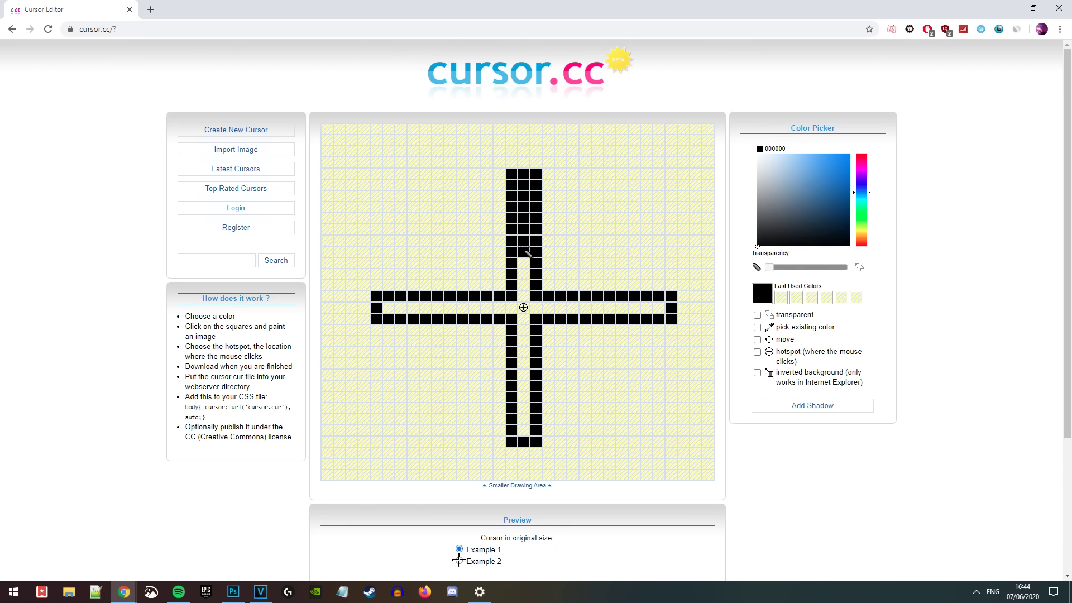
Fill the crossbar and vertical bar's middle cells black and erase stray cells around the cross.
{"action": "left_click_drag", "start_coordinate": [500, 311], "coordinate": [399, 310]}
{"action": "left_click_drag", "start_coordinate": [471, 311], "coordinate": [661, 311]}
{"action": "left_click_drag", "start_coordinate": [524, 314], "coordinate": [524, 372]}
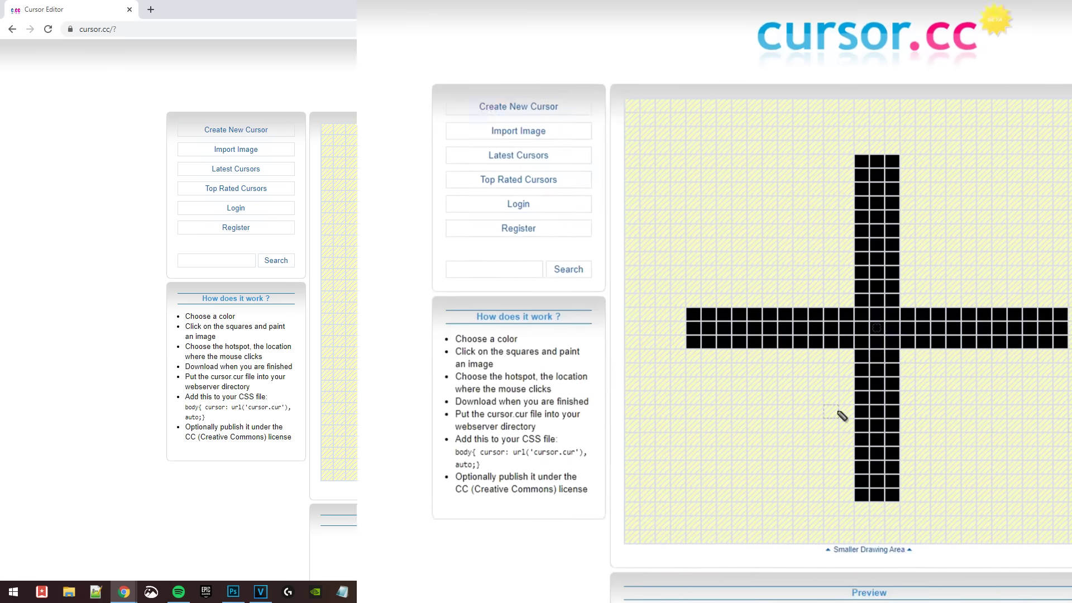
{"action": "mouse_move", "coordinate": [373, 322]}
{"action": "left_mouse_down"}
{"action": "mouse_move", "coordinate": [491, 322]}
{"action": "mouse_move", "coordinate": [508, 380]}
{"action": "mouse_move", "coordinate": [509, 497]}
{"action": "mouse_move", "coordinate": [540, 502]}
{"action": "mouse_move", "coordinate": [547, 342]}
{"action": "mouse_move", "coordinate": [720, 326]}
{"action": "mouse_move", "coordinate": [541, 307]}
{"action": "mouse_move", "coordinate": [536, 130]}
{"action": "mouse_move", "coordinate": [504, 148]}
{"action": "left_mouse_up"}
{"action": "mouse_move", "coordinate": [505, 253]}
{"action": "left_mouse_down"}
{"action": "mouse_move", "coordinate": [501, 299]}
{"action": "mouse_move", "coordinate": [280, 304]}
{"action": "left_mouse_up"}
{"action": "mouse_move", "coordinate": [500, 311]}
{"action": "left_mouse_down"}
{"action": "mouse_move", "coordinate": [539, 316]}
{"action": "mouse_move", "coordinate": [510, 430]}
{"action": "left_mouse_up"}
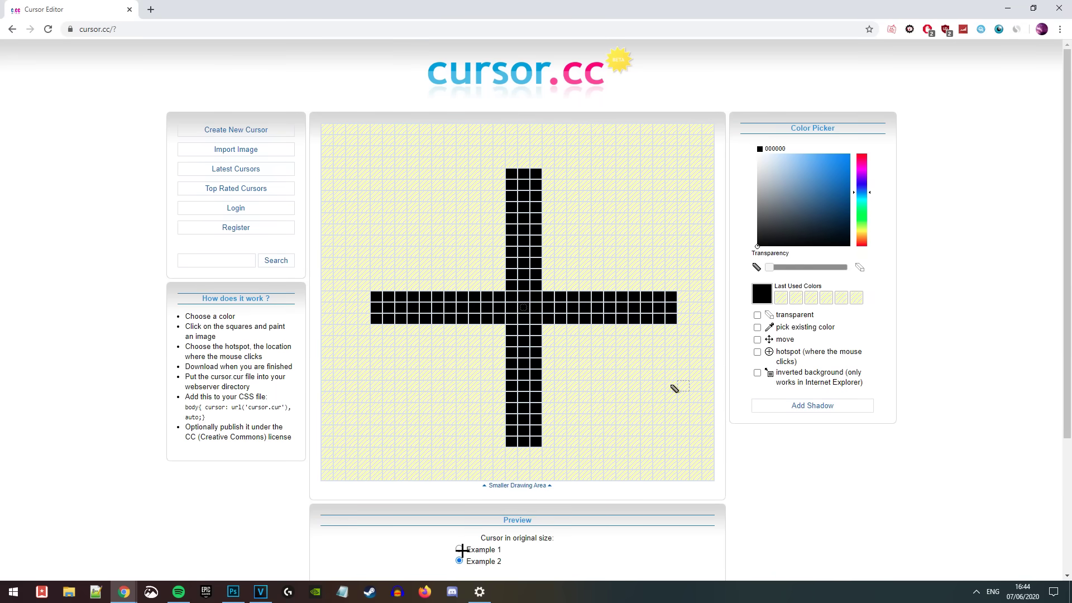
{"action": "scroll", "coordinate": [602, 381], "scroll_direction": "down", "scroll_amount": 2}
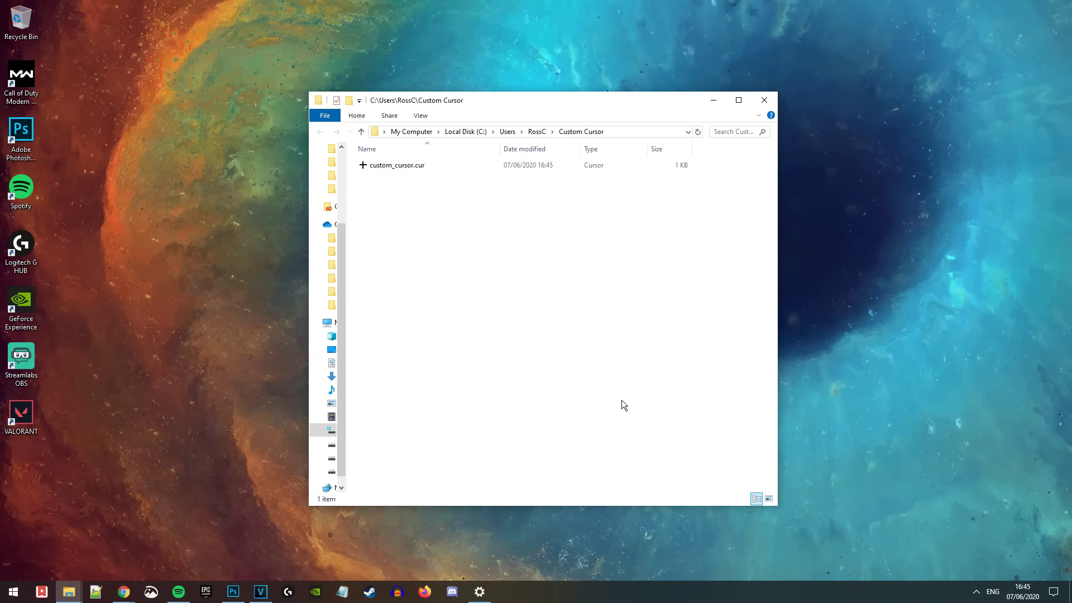
Reopen Mouse Properties from the Mouse settings page on its Pointers tab.
{"action": "left_click", "coordinate": [714, 101]}
{"action": "left_click", "coordinate": [480, 592]}
{"action": "left_click", "coordinate": [853, 155]}
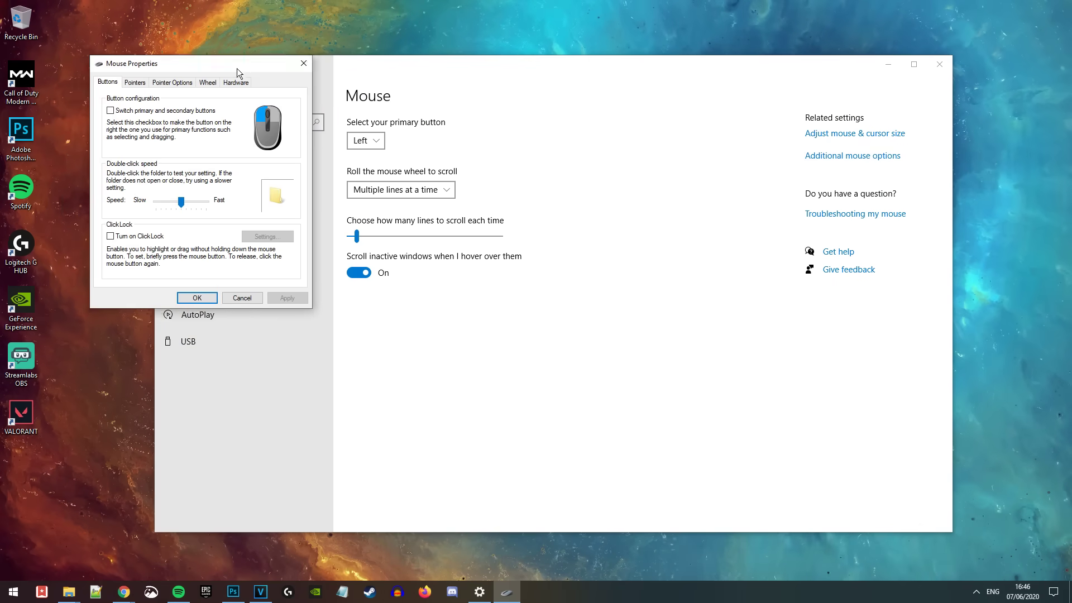
{"action": "left_click_drag", "start_coordinate": [190, 59], "coordinate": [648, 94]}
{"action": "left_click", "coordinate": [587, 113]}
Assign custom_cursor.cur to the Normal Select pointer.
{"action": "left_click", "coordinate": [736, 290]}
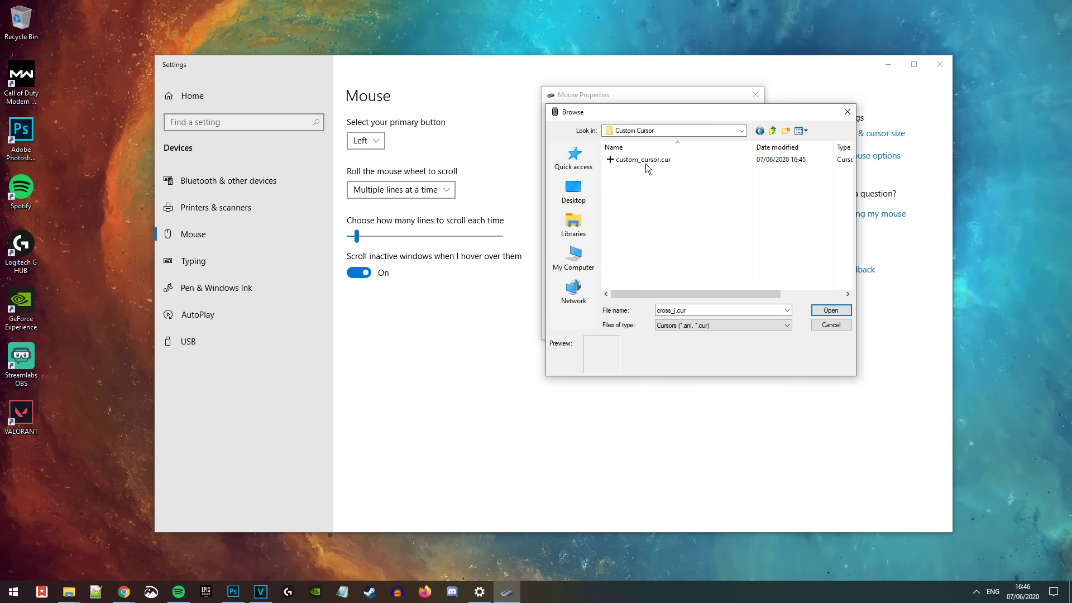
{"action": "left_click", "coordinate": [643, 161]}
{"action": "double_click", "coordinate": [642, 159]}
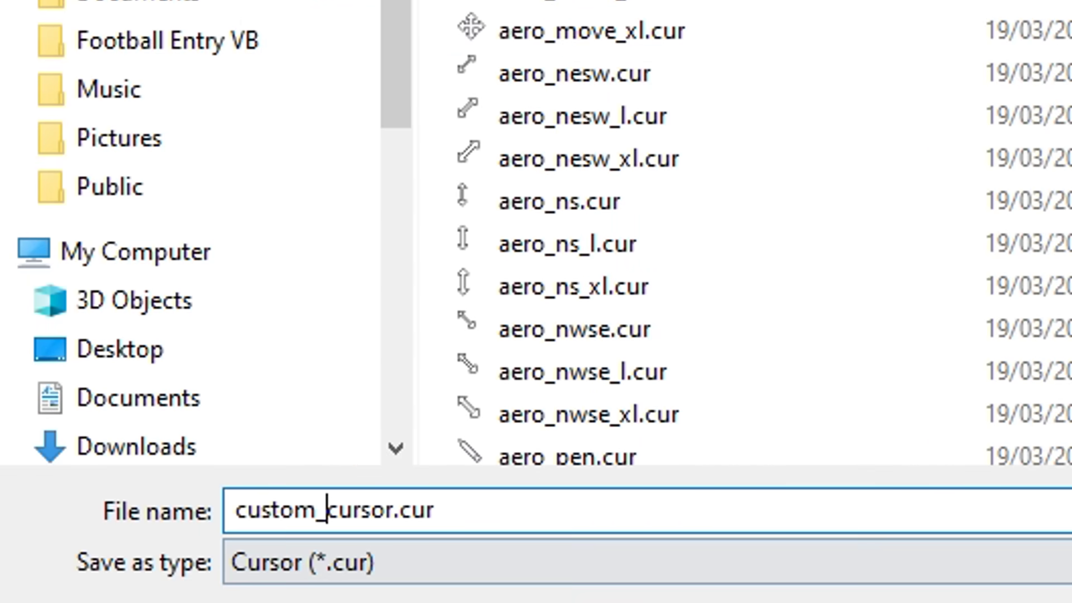
{"action": "key", "text": "ctrl+a"}
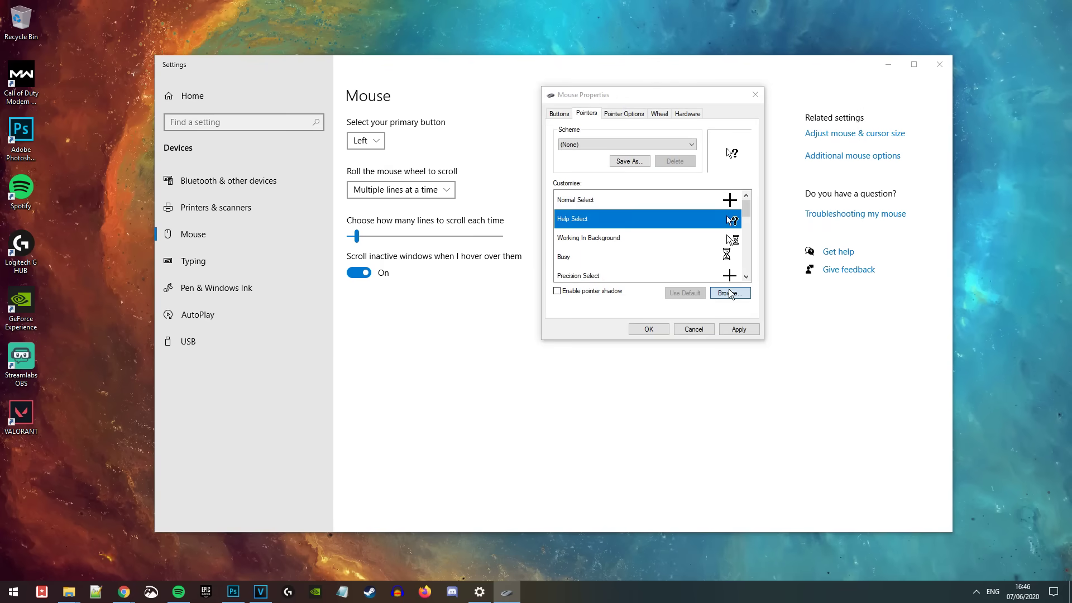
Assign custom_cursor.cur to the Help Select, Working In Background and Busy pointers.
{"action": "left_click", "coordinate": [729, 289]}
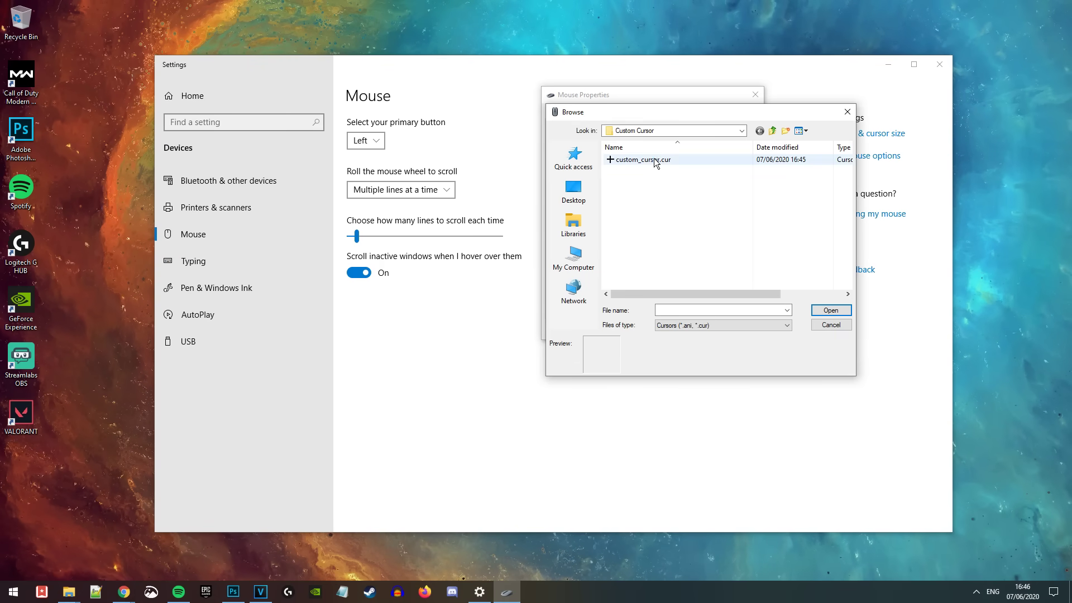
{"action": "double_click", "coordinate": [655, 160]}
{"action": "left_click", "coordinate": [670, 237]}
{"action": "left_click", "coordinate": [724, 293]}
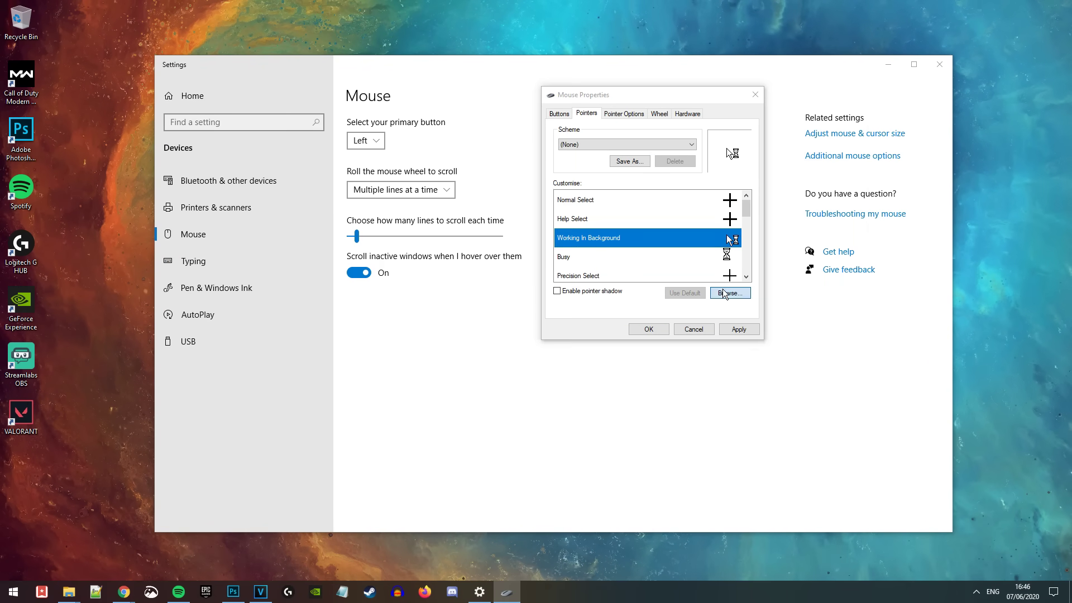
{"action": "double_click", "coordinate": [654, 159]}
{"action": "left_click", "coordinate": [712, 258]}
{"action": "left_click", "coordinate": [727, 293]}
{"action": "double_click", "coordinate": [656, 159]}
Assign the crosshair to the Precision Select and Text Select pointers.
{"action": "scroll", "coordinate": [702, 249], "scroll_direction": "down", "scroll_amount": 1}
{"action": "scroll", "coordinate": [702, 249], "scroll_direction": "down", "scroll_amount": 1}
{"action": "left_click", "coordinate": [703, 238]}
{"action": "left_click", "coordinate": [705, 224]}
{"action": "left_click", "coordinate": [732, 292]}
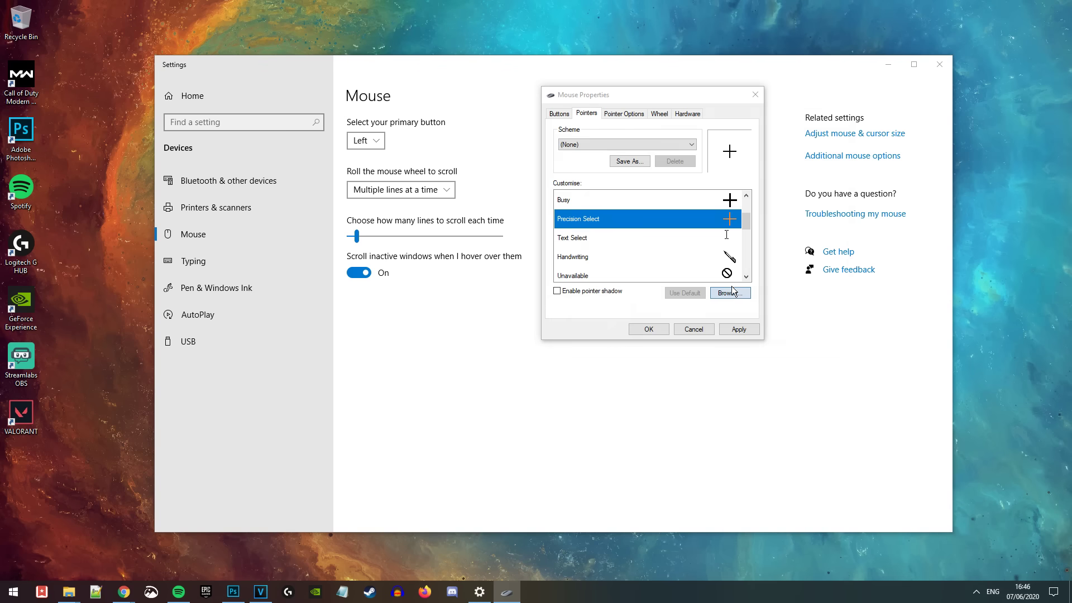
{"action": "left_click", "coordinate": [827, 310]}
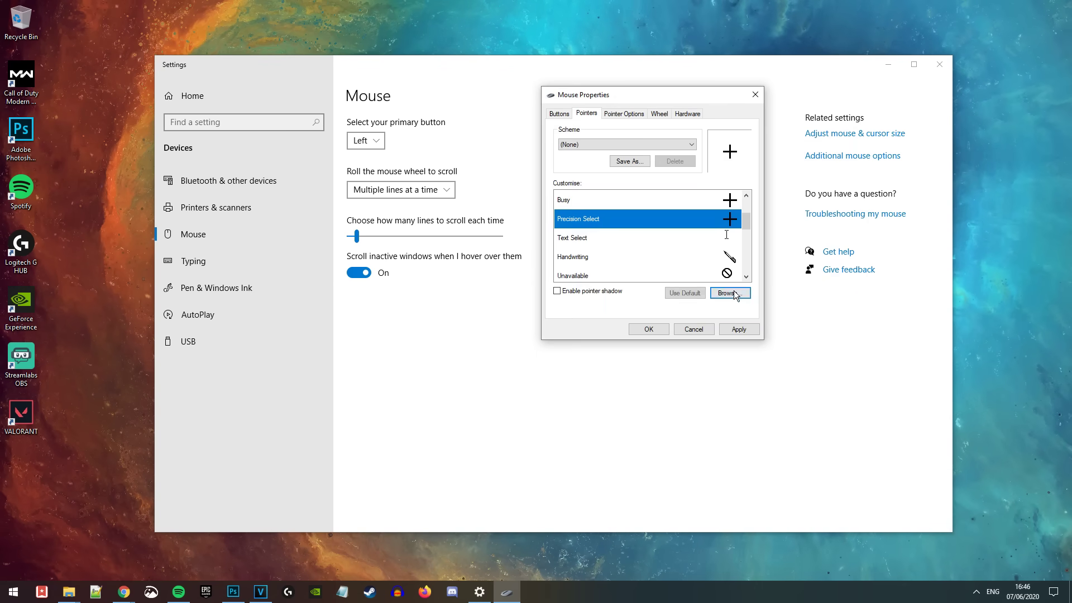
{"action": "left_click", "coordinate": [719, 236]}
{"action": "left_click", "coordinate": [723, 290]}
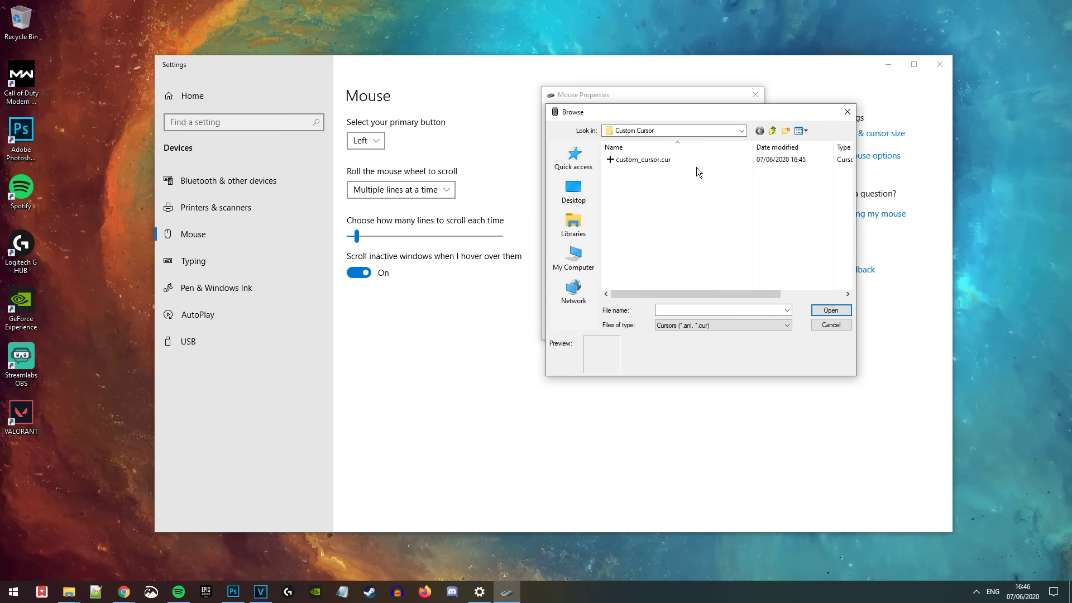
{"action": "left_click", "coordinate": [827, 310]}
Assign the crosshair to the Handwriting pointer, then select the Vertical Resize pointer.
{"action": "left_click", "coordinate": [714, 259]}
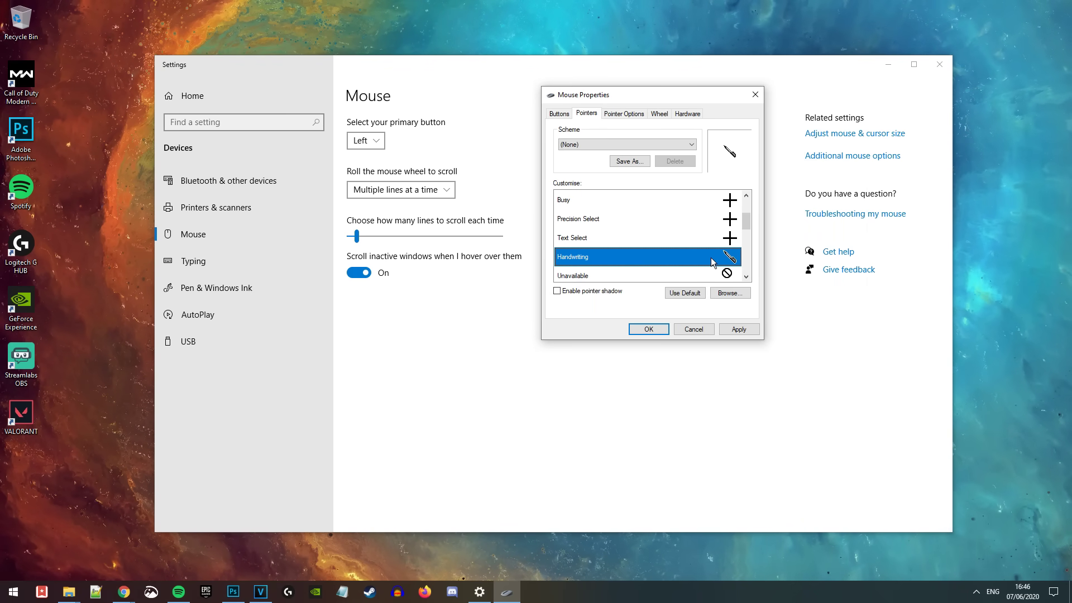
{"action": "left_click", "coordinate": [715, 293]}
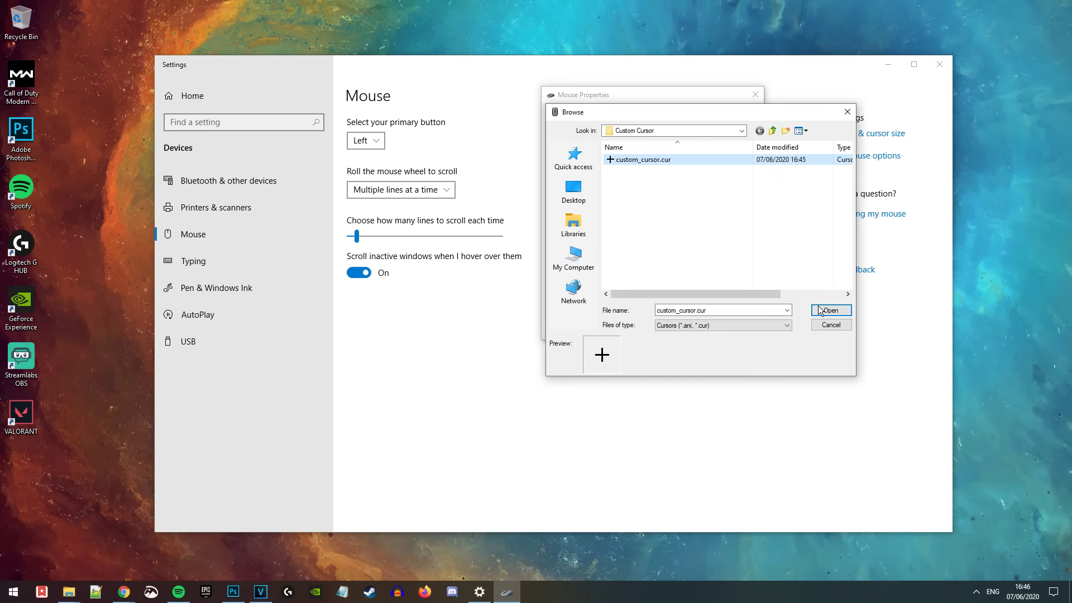
{"action": "left_click", "coordinate": [819, 311]}
{"action": "scroll", "coordinate": [717, 246], "scroll_direction": "down", "scroll_amount": 1}
{"action": "left_click", "coordinate": [713, 232]}
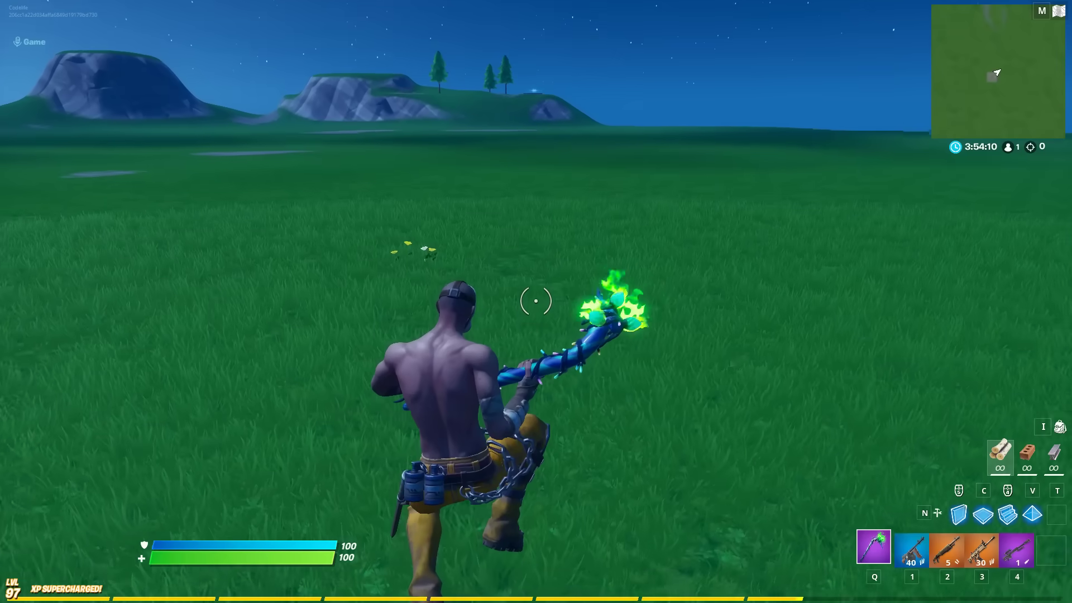
In the inventory, put the Pump Shotgun first, Assault Rifle second, and Drum Gun fourth.
{"action": "key", "text": "i"}
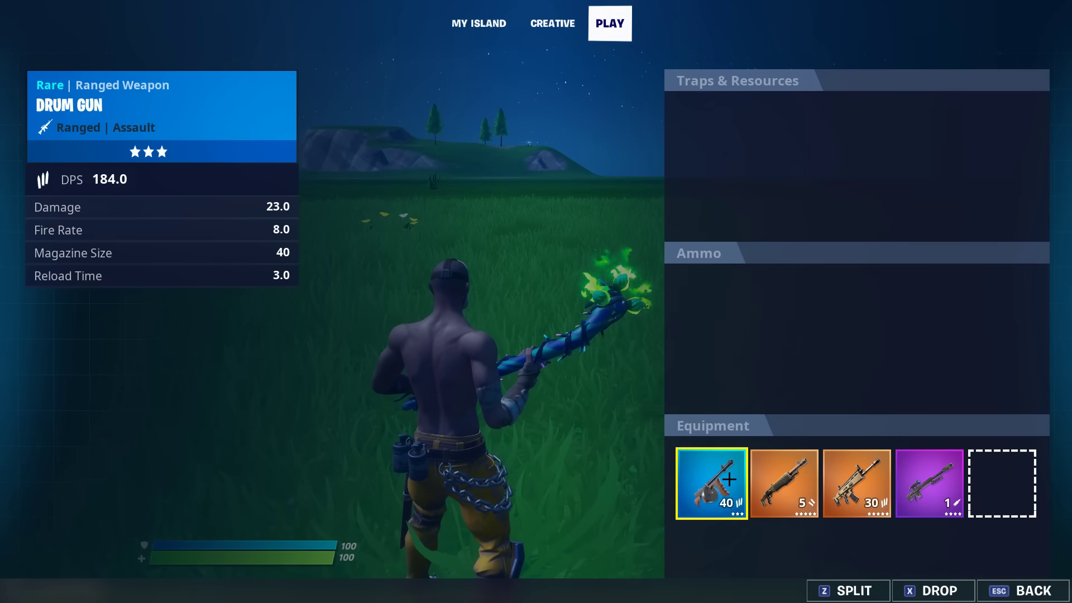
{"action": "left_click_drag", "start_coordinate": [956, 476], "coordinate": [991, 475]}
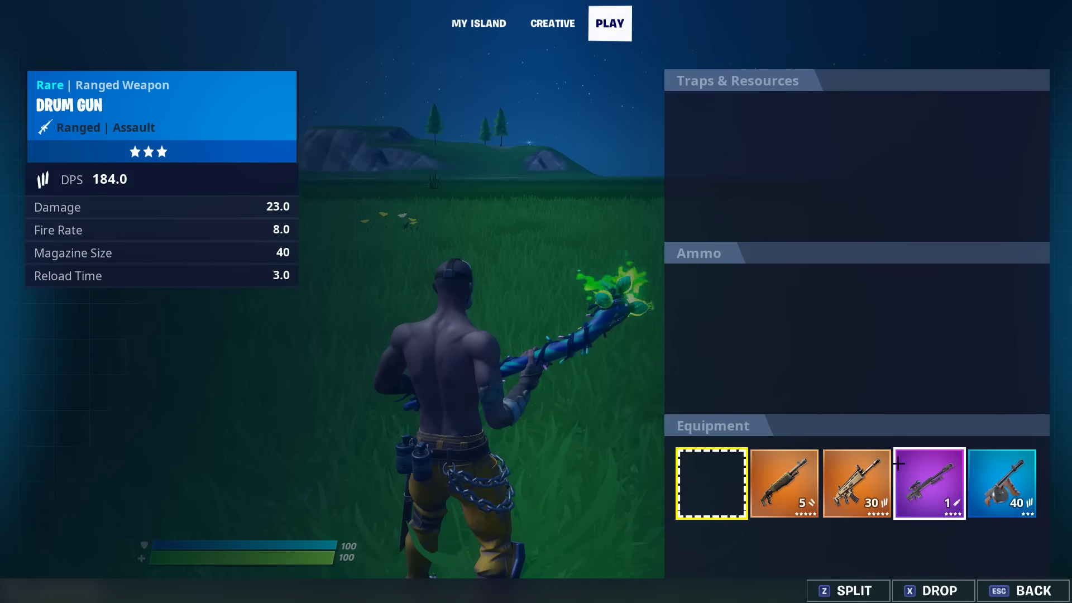
{"action": "left_click_drag", "start_coordinate": [795, 495], "coordinate": [714, 482]}
{"action": "left_click_drag", "start_coordinate": [840, 463], "coordinate": [784, 475]}
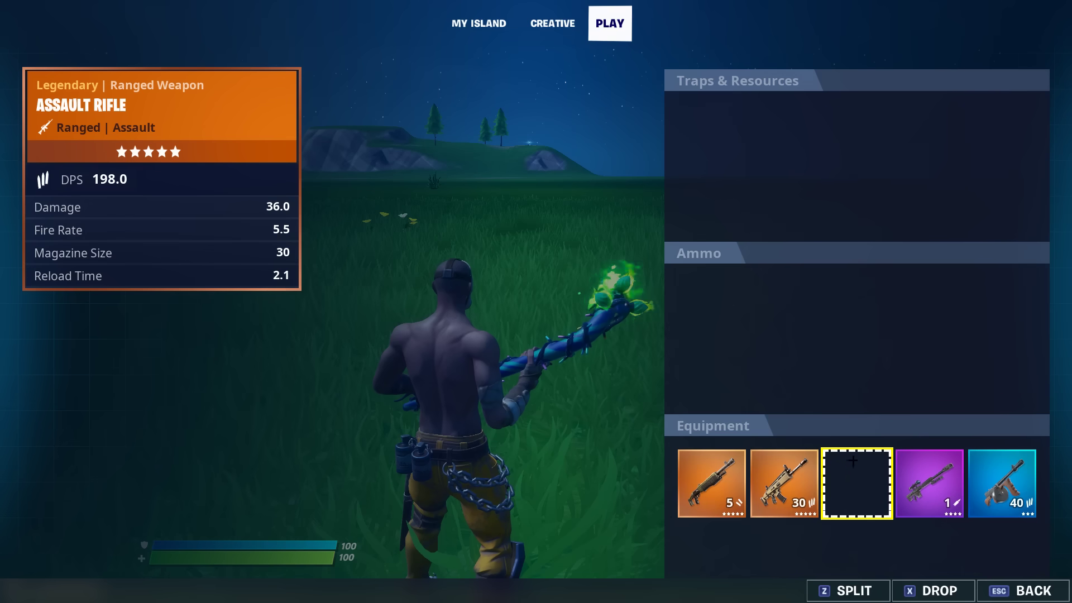
{"action": "left_click_drag", "start_coordinate": [930, 481], "coordinate": [867, 472]}
{"action": "left_click_drag", "start_coordinate": [965, 463], "coordinate": [930, 476]}
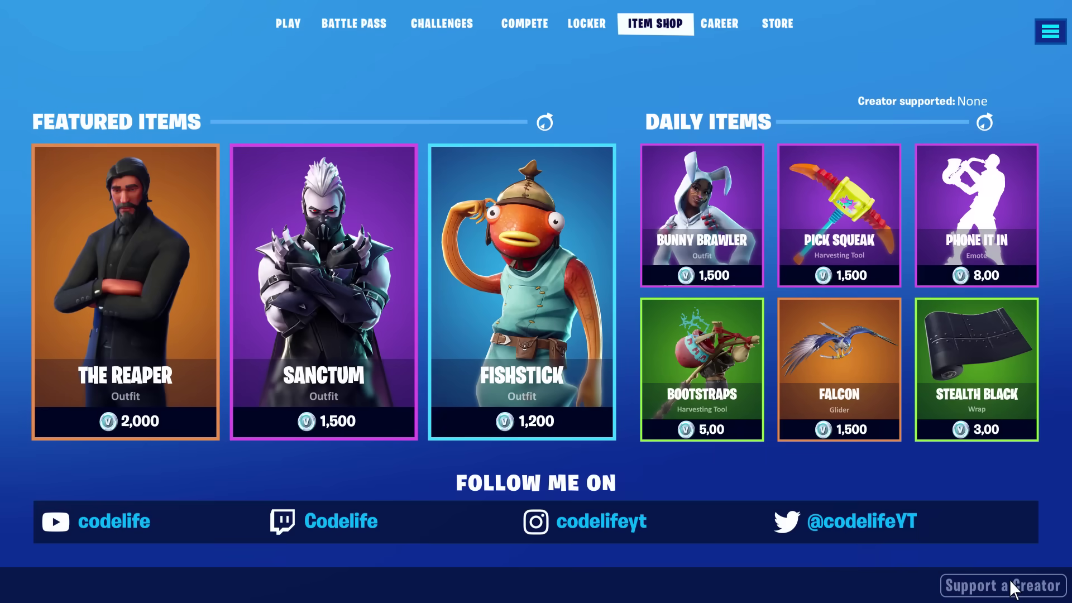
Open the Support a Creator dialog in the Item Shop and type a creator code.
{"action": "left_click", "coordinate": [1010, 580]}
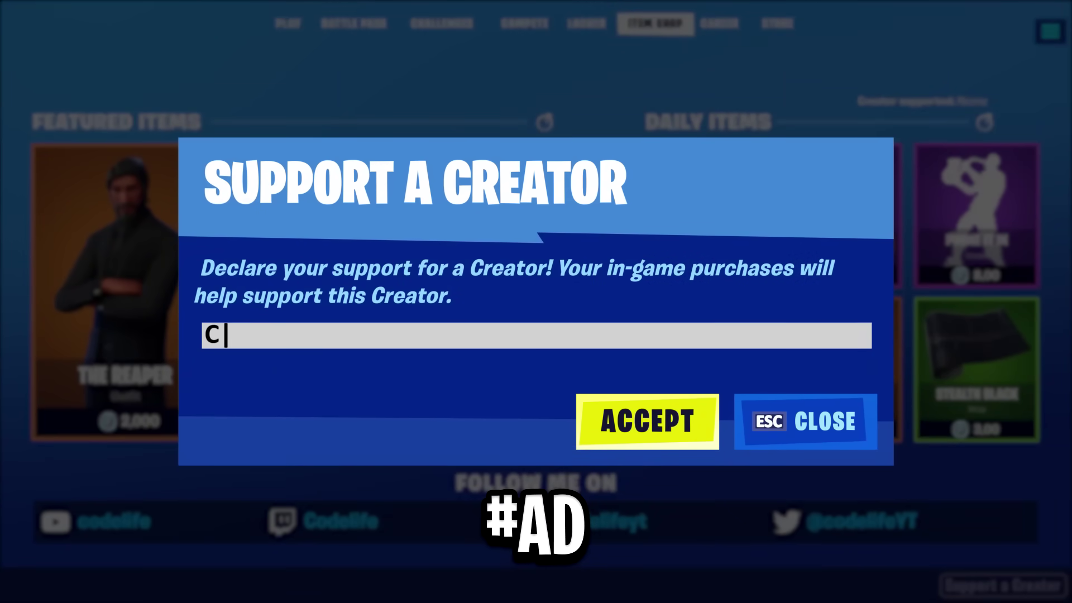
{"action": "type", "text": "CODELIFE"}
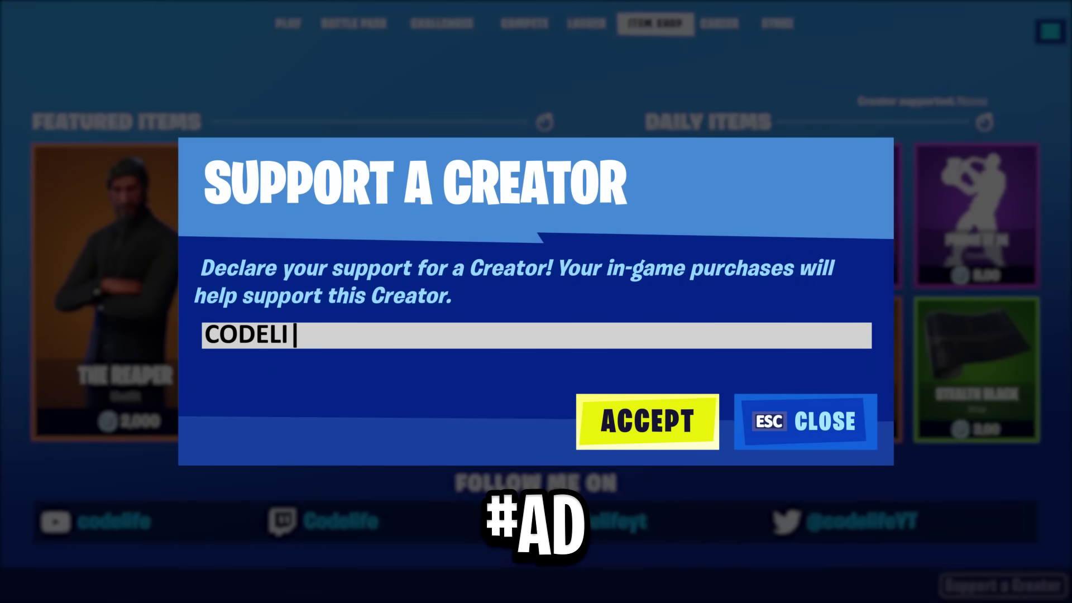